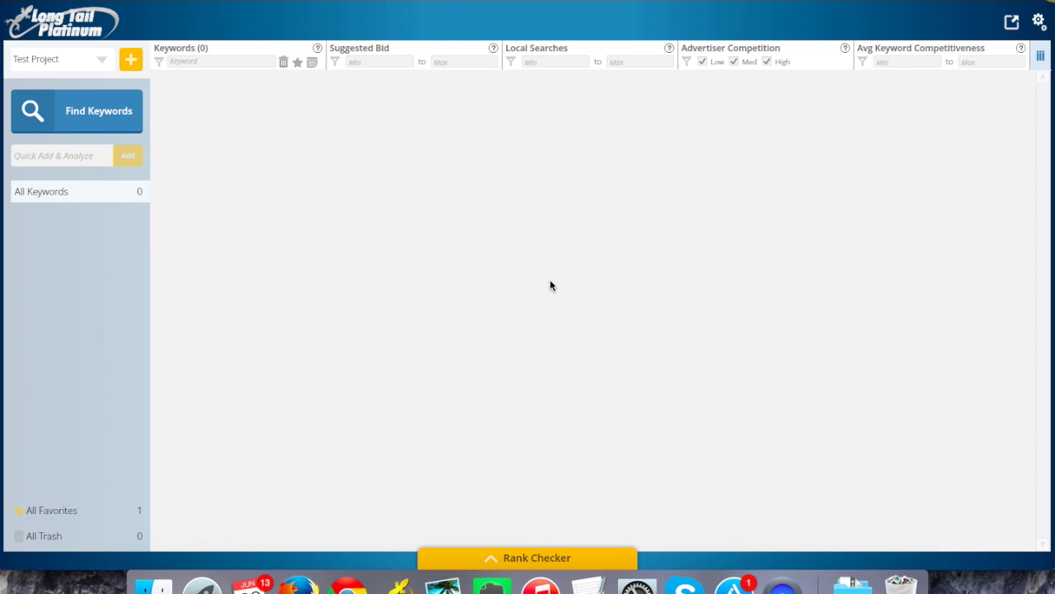
- Create a new project titled "Project For Video" with the default language and targeting settings
click(131, 61)
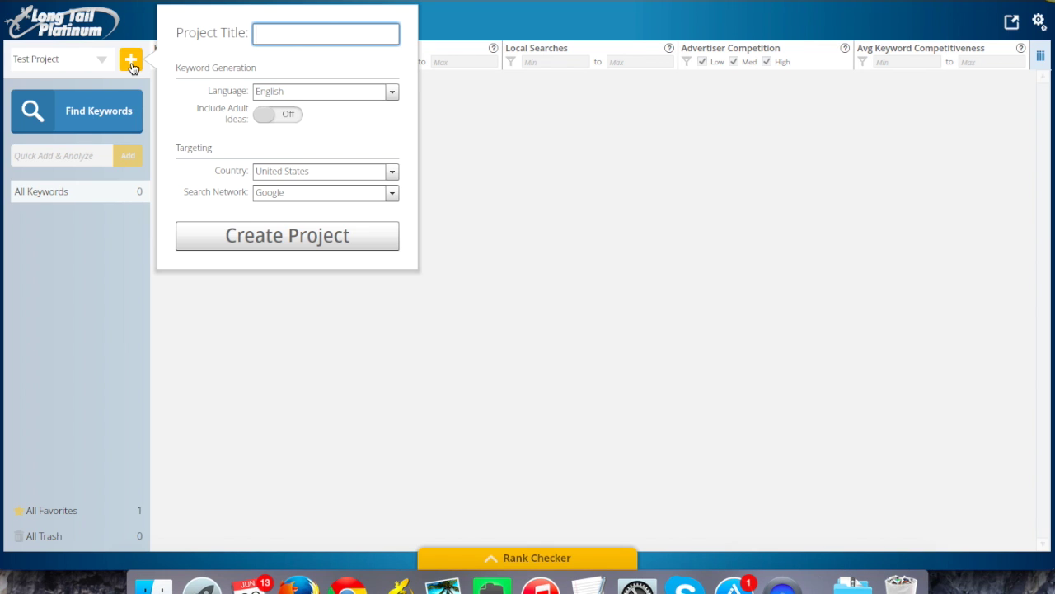
text(Project For Video)
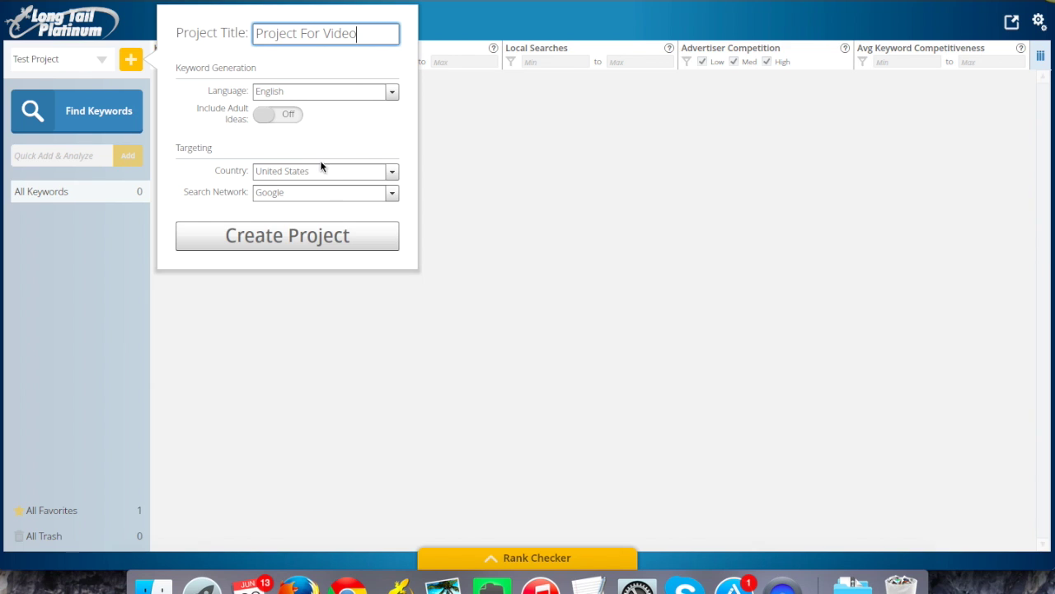
click(325, 246)
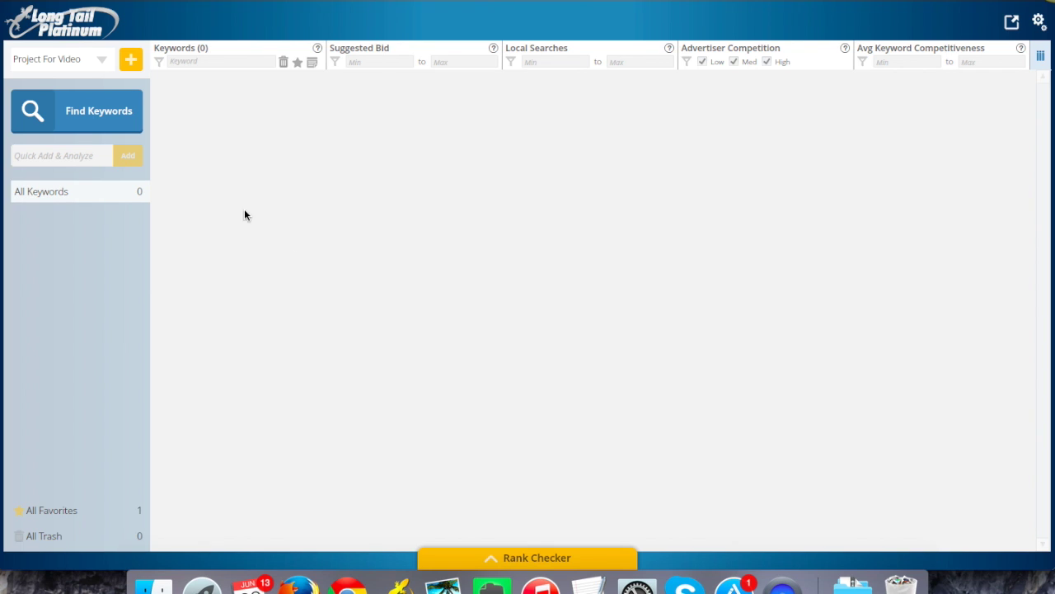
- Start a keyword search and add "backpacking" and "camping" as Google Keyword Planner seed keywords
click(89, 114)
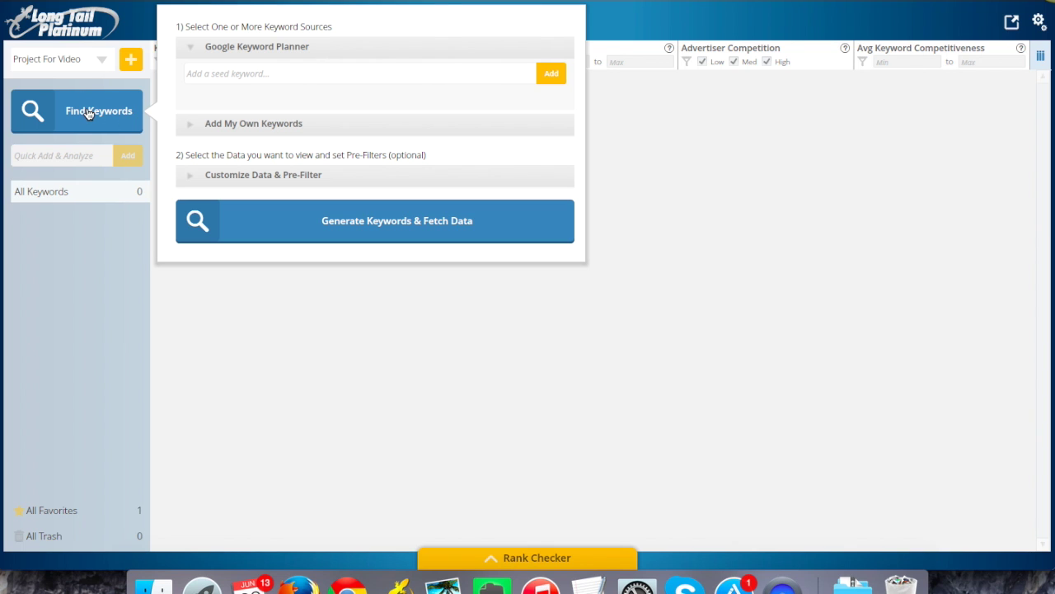
click(232, 75)
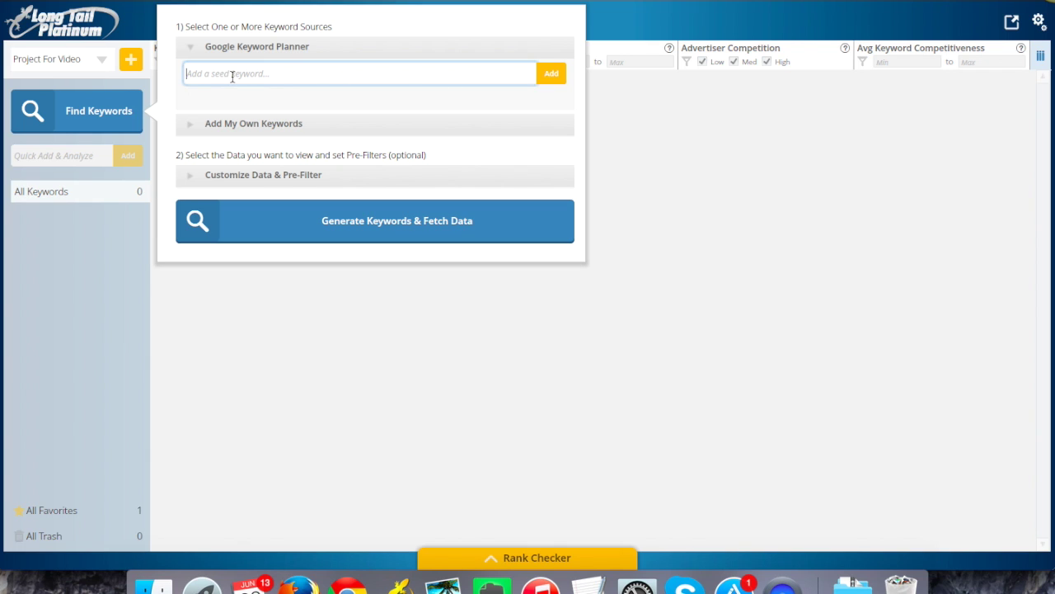
text(backpacking)
click(549, 73)
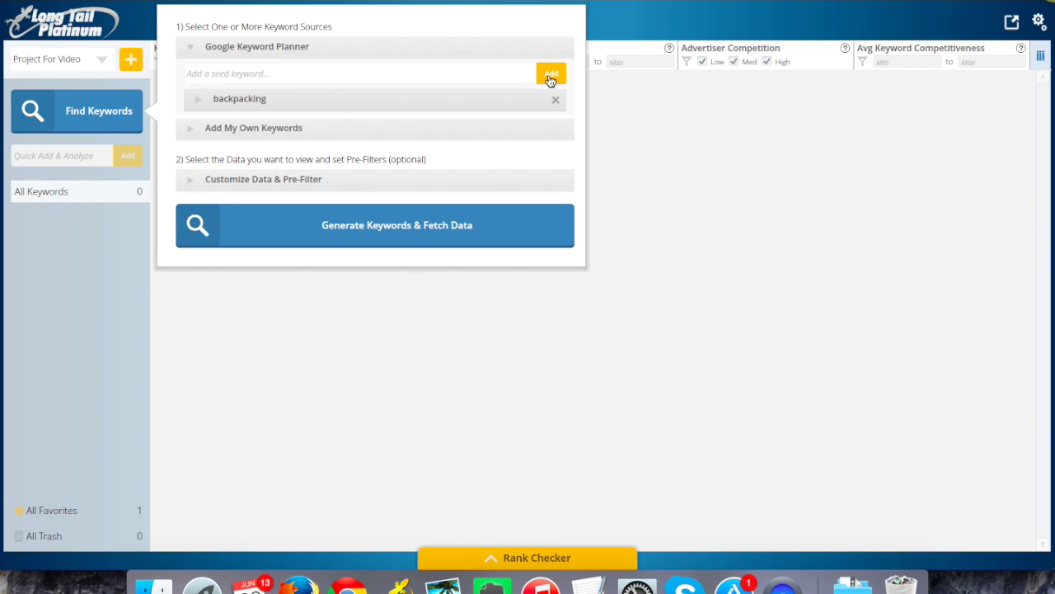
click(425, 72)
text(camping)
click(553, 80)
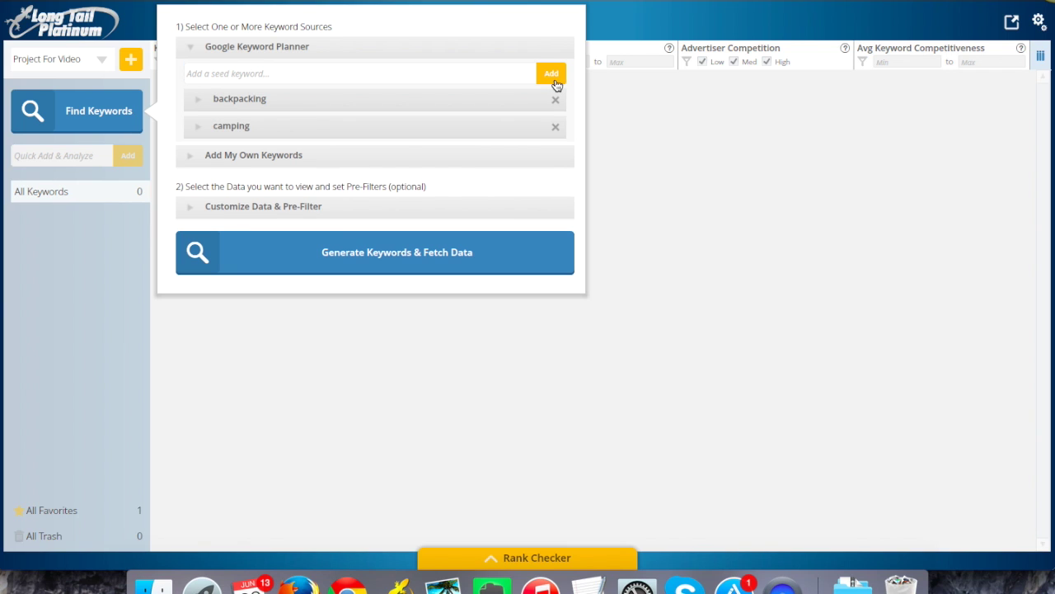
- Add "camp supplies", "tents" and "camp games" to the Google Keyword Planner seed keywords
click(394, 74)
text(c)
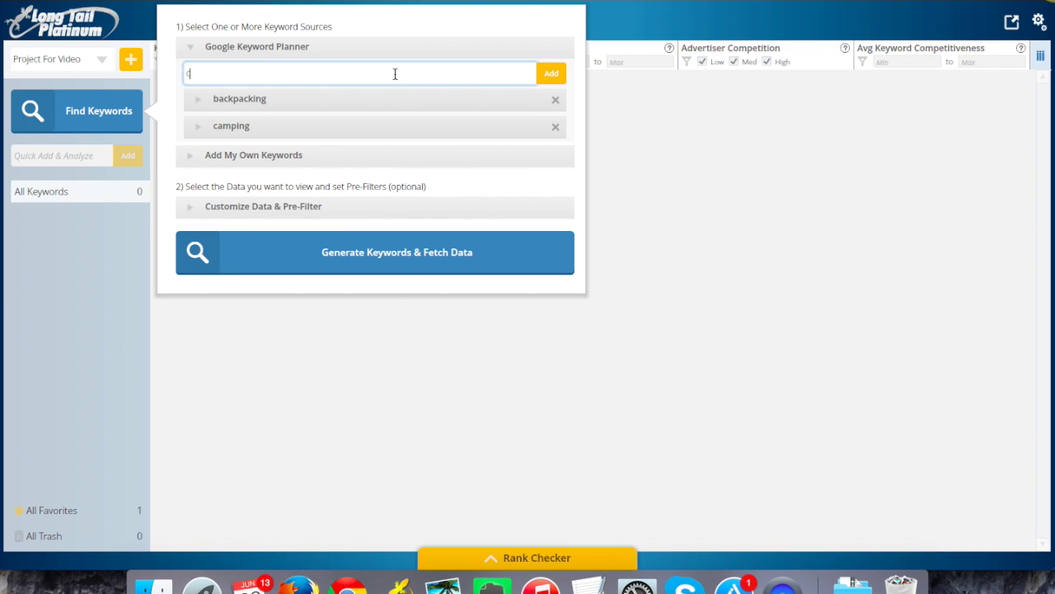
text(amp supplies)
click(557, 75)
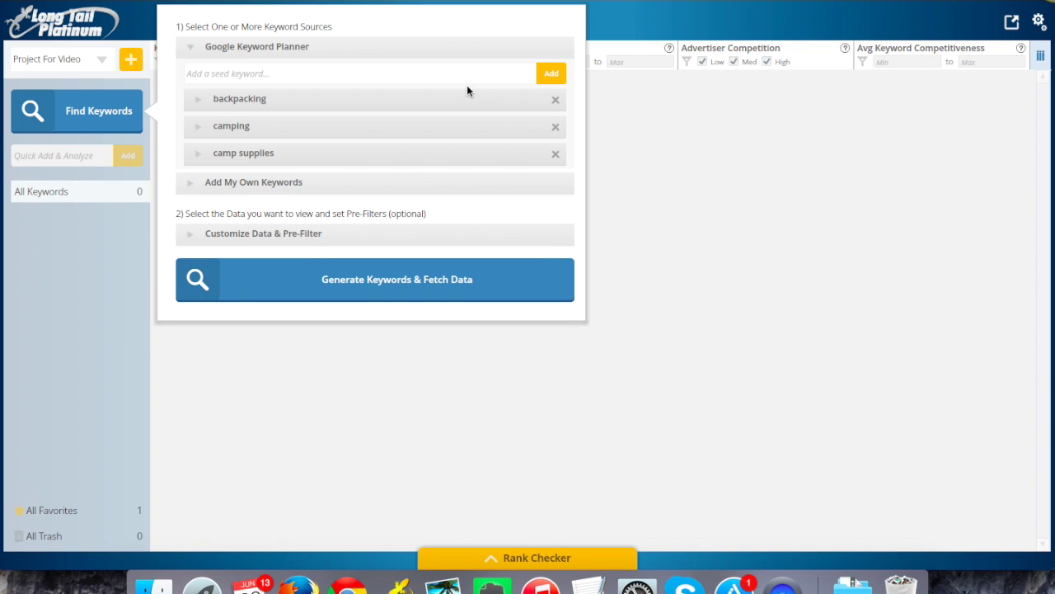
click(465, 80)
text(tents)
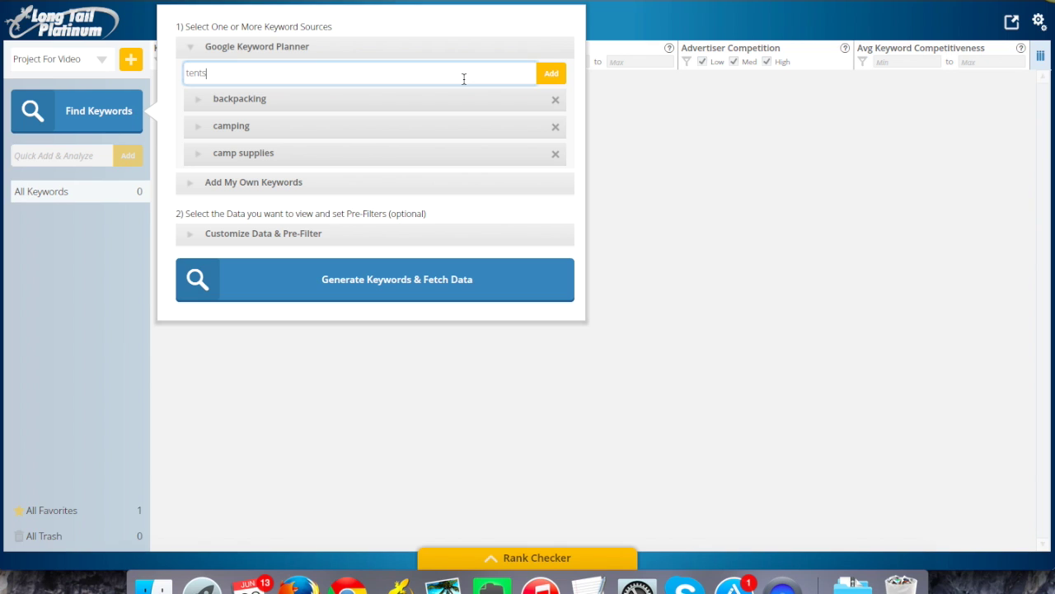
click(556, 78)
click(412, 73)
text(camp games)
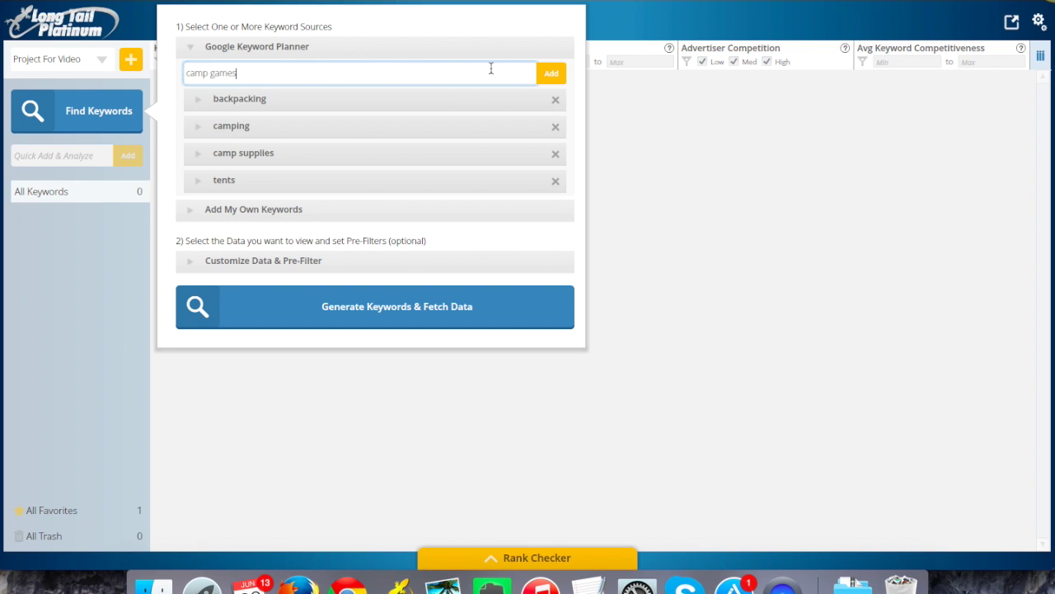
click(545, 79)
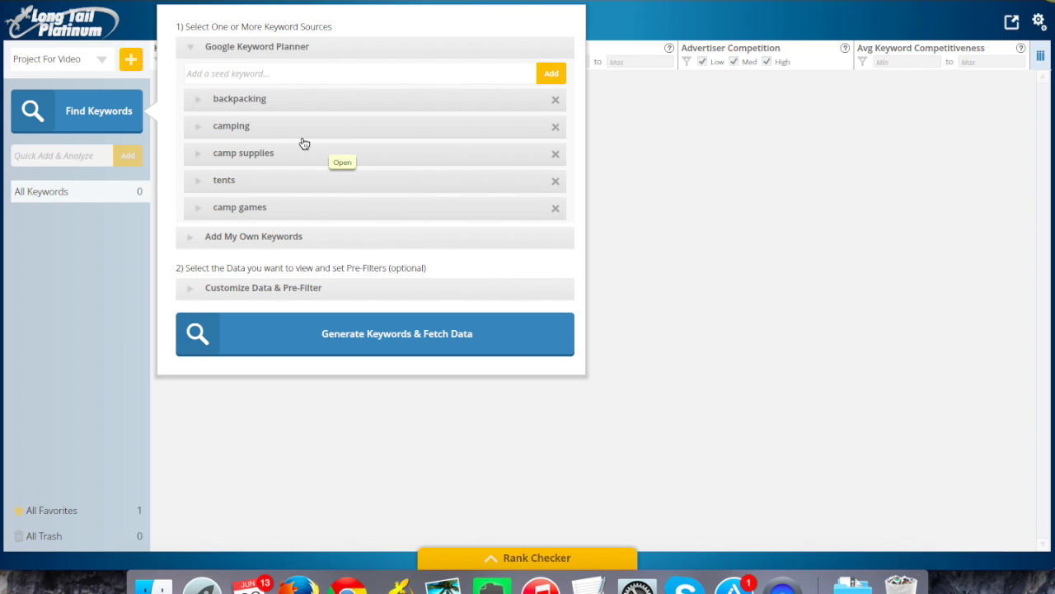
- Restrict the "backpacking" seed keyword to ideas that include the term "backpack"
click(199, 102)
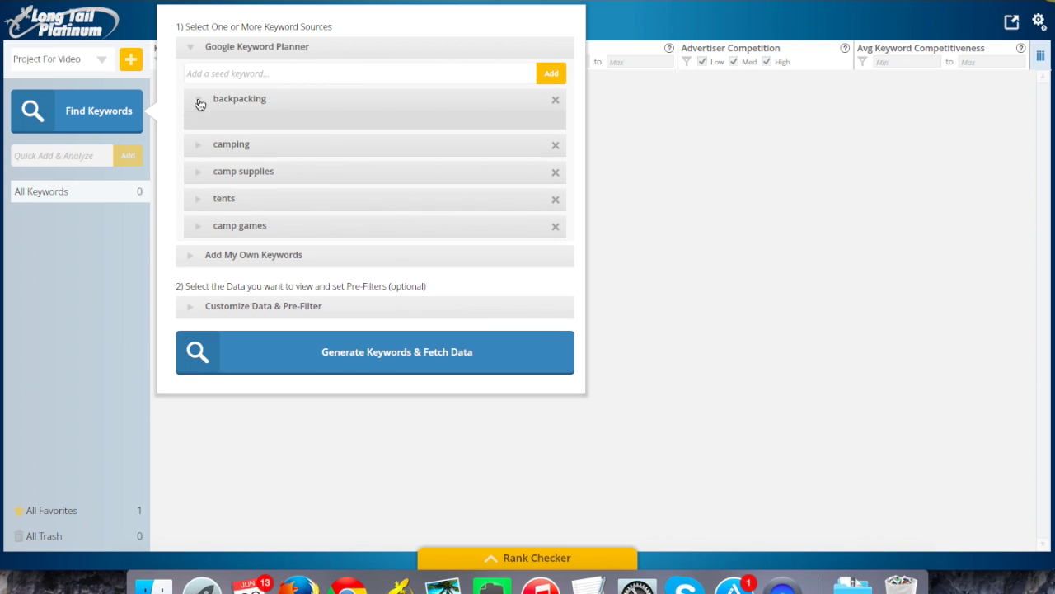
mouse_move(222, 128)
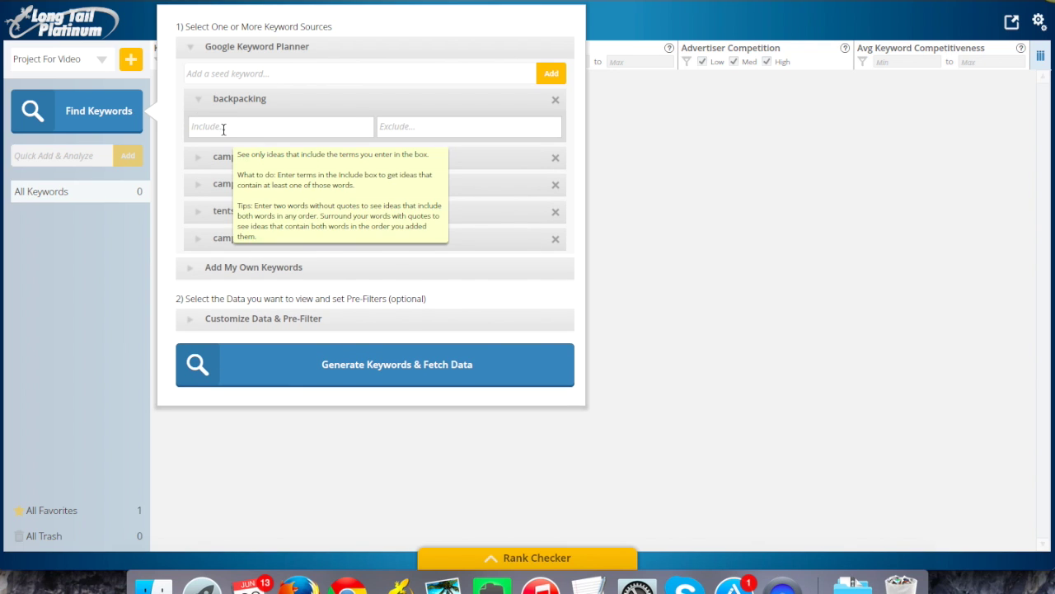
mouse_move(420, 127)
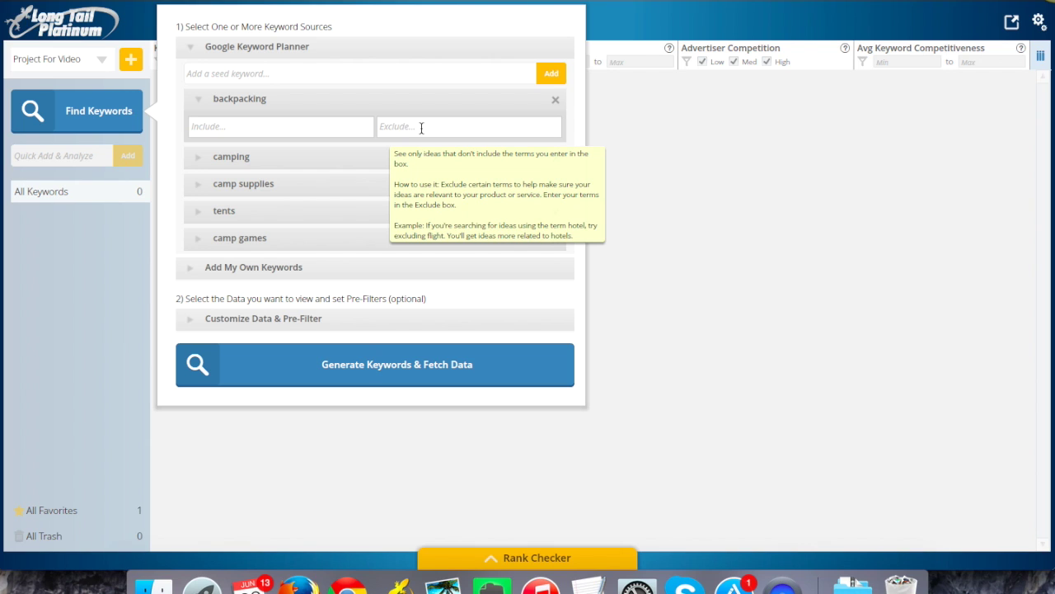
click(332, 126)
text(back)
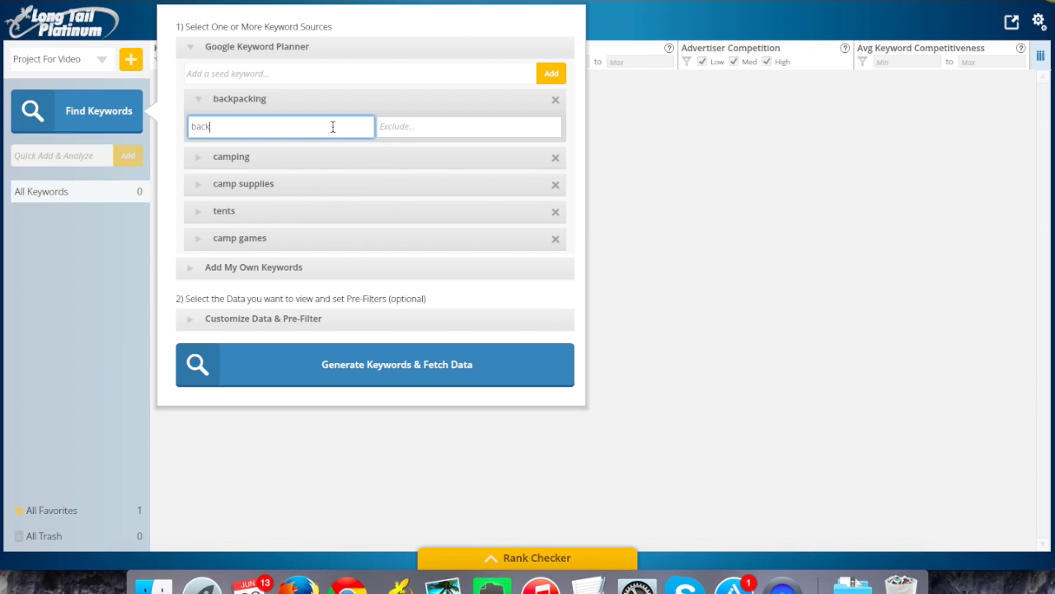
text(pack)
- Try a minimum suggested bid of 1.00 in the data pre-filters, and clear it again
click(261, 322)
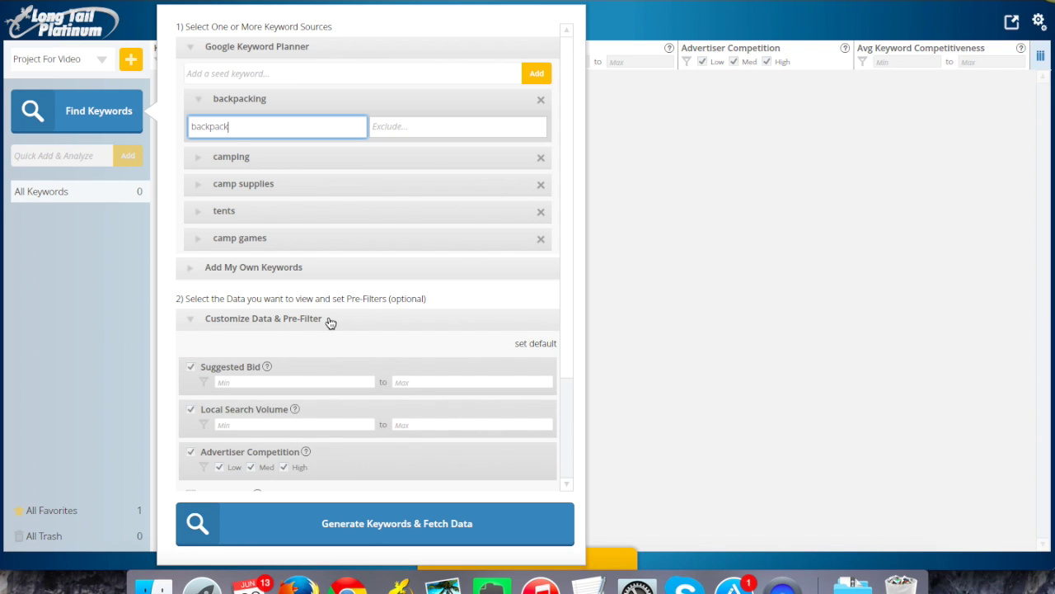
scroll(330, 323, down, 2)
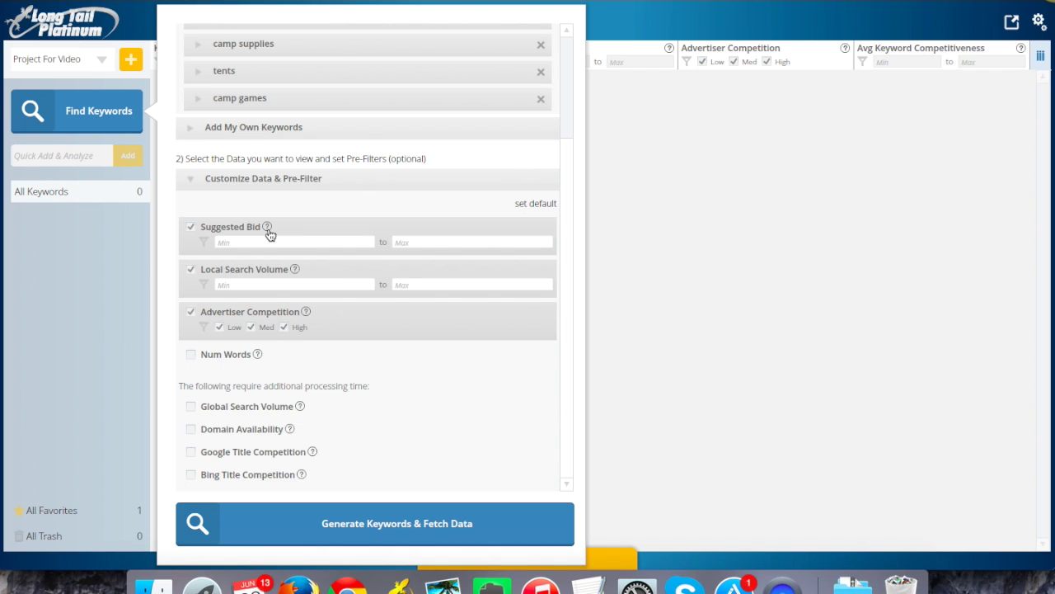
mouse_move(268, 230)
click(298, 241)
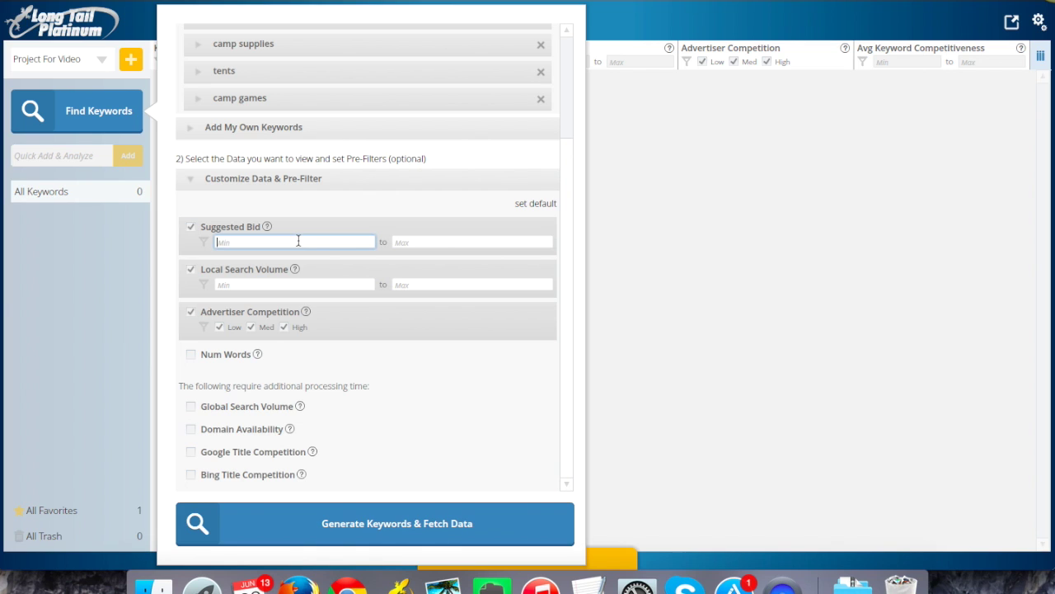
text(1.00)
drag(238, 241, 197, 241)
key(BackSpace)
- Try a local search volume filter from 200 to 2000, and clear both limits
click(295, 282)
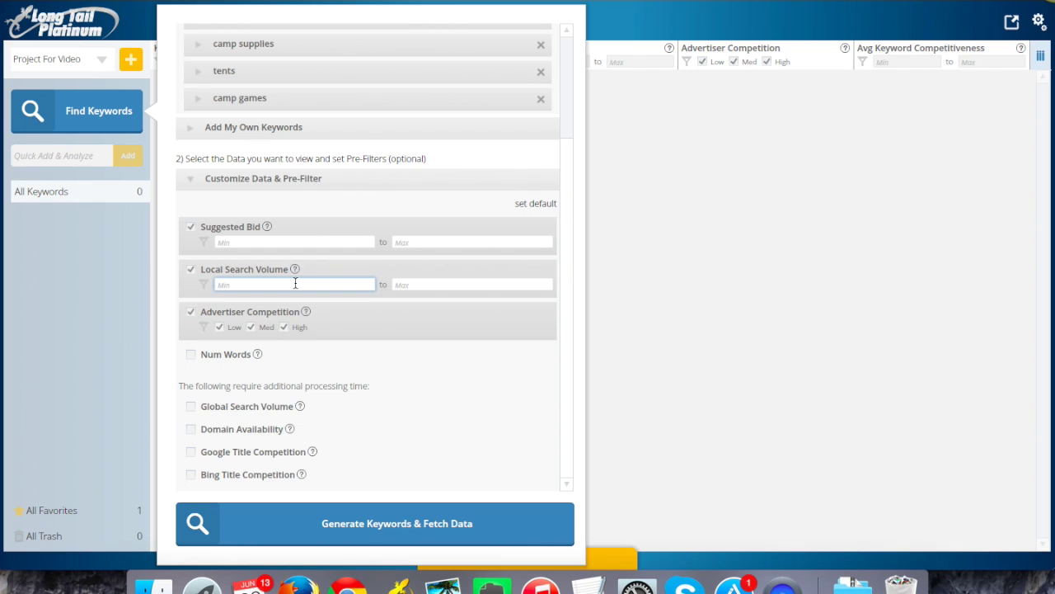
text(200)
click(426, 282)
text(2000)
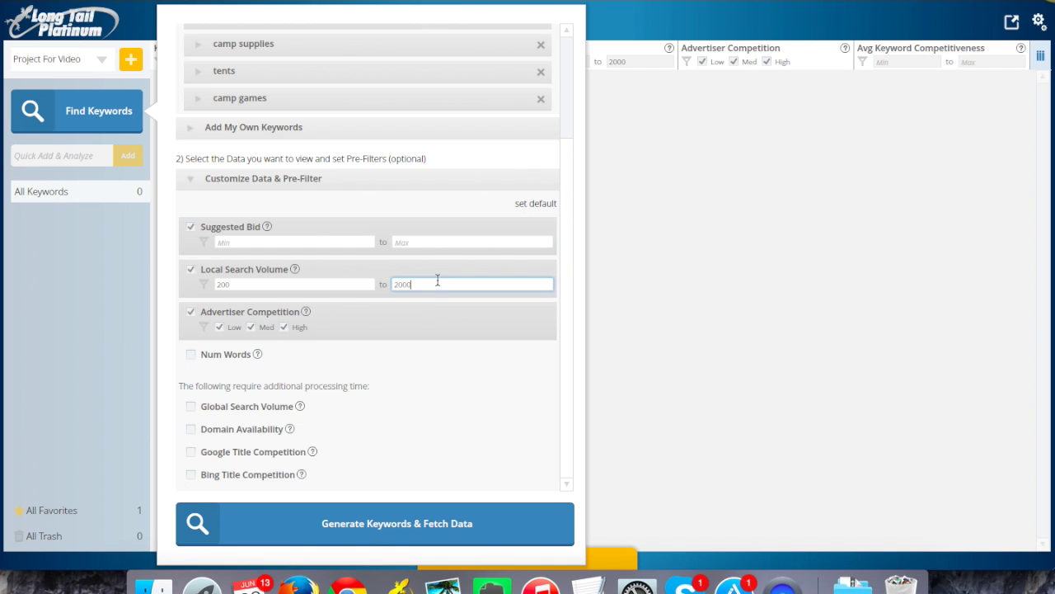
drag(422, 283, 388, 284)
key(BackSpace)
double_click(334, 283)
key(BackSpace)
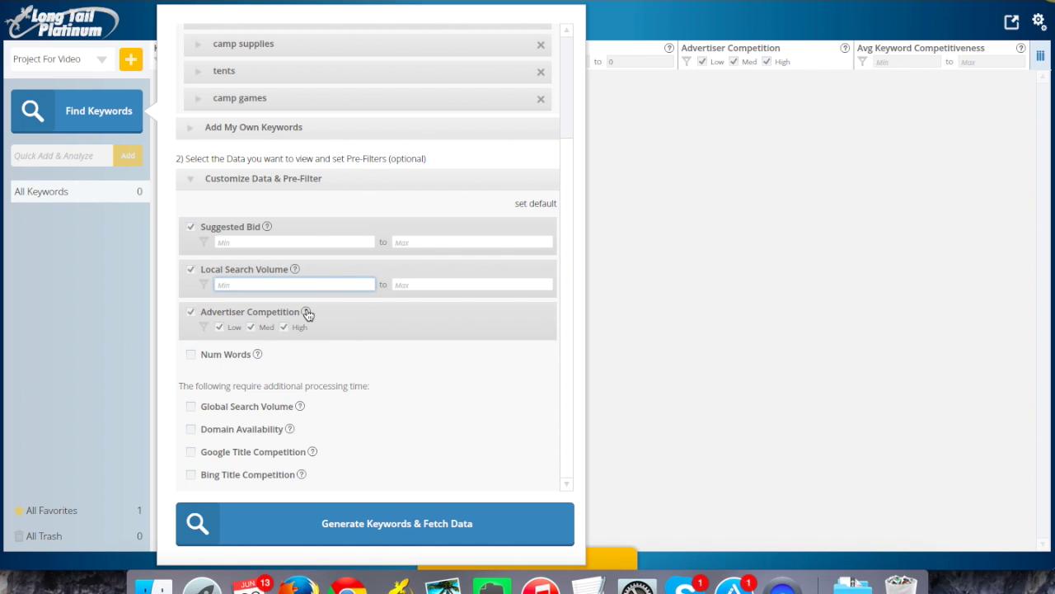
click(307, 314)
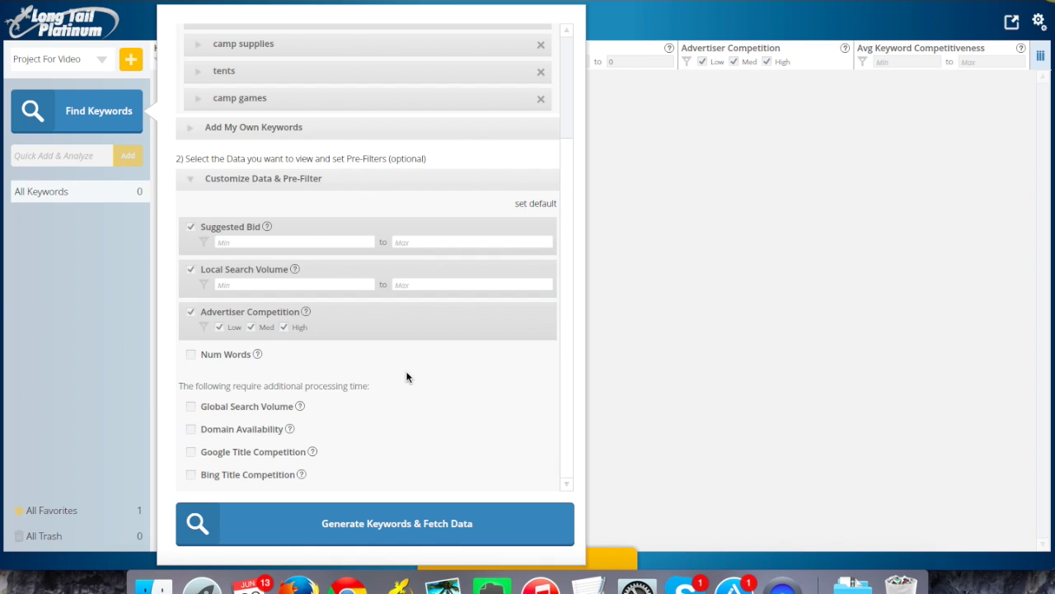
- Try the number-of-words filter with a minimum of 3, and disable it again
click(190, 354)
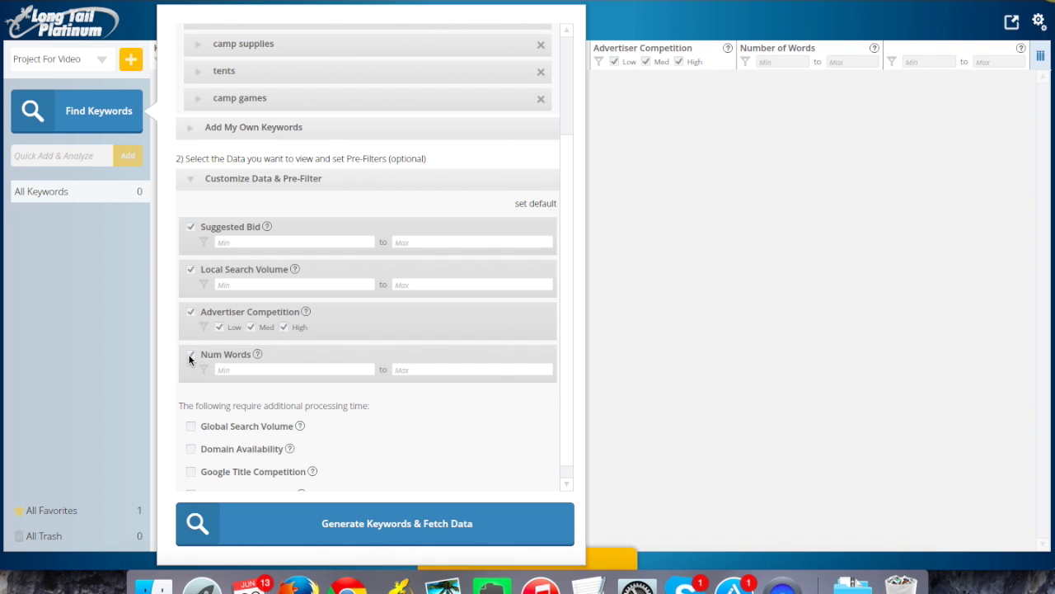
click(226, 369)
text(3)
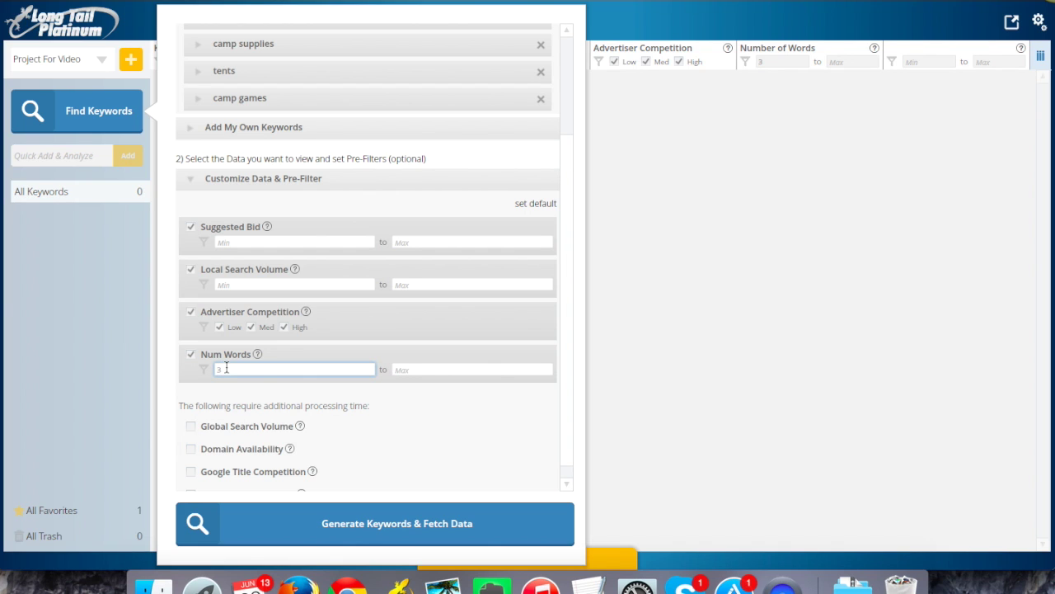
key(Up)
key(Up)
key(BackSpace)
click(190, 354)
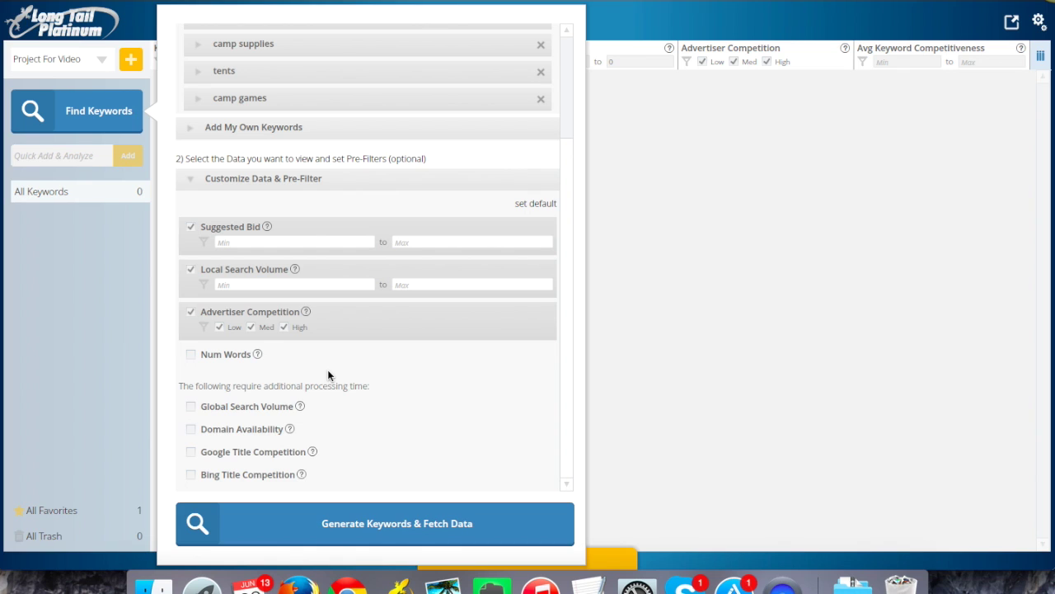
- Preview the filter options for Global Search Volume, Domain Availability and Google Title Competition, disabling each one again
click(190, 405)
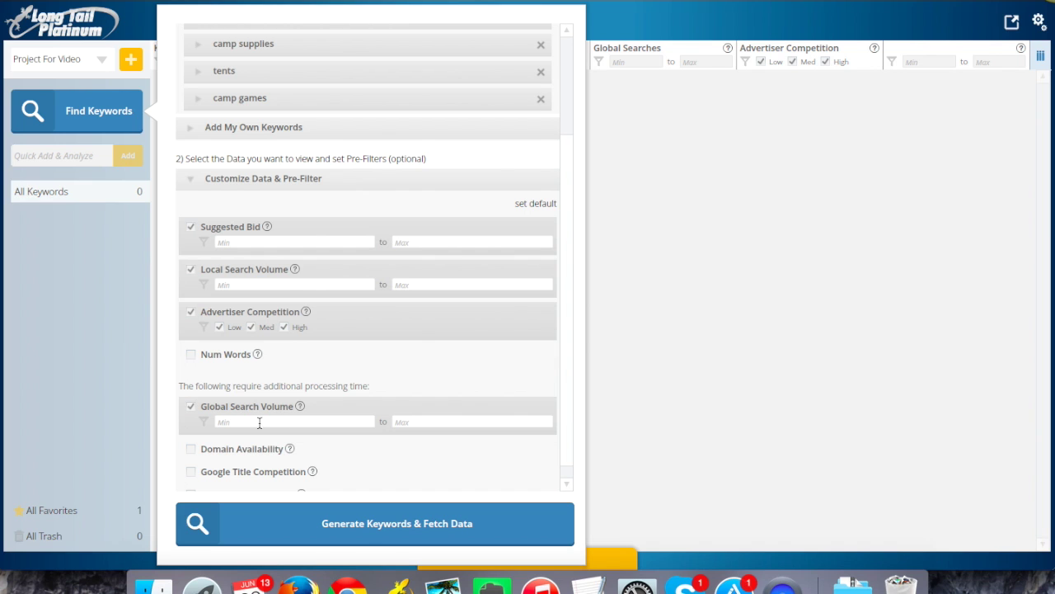
click(188, 407)
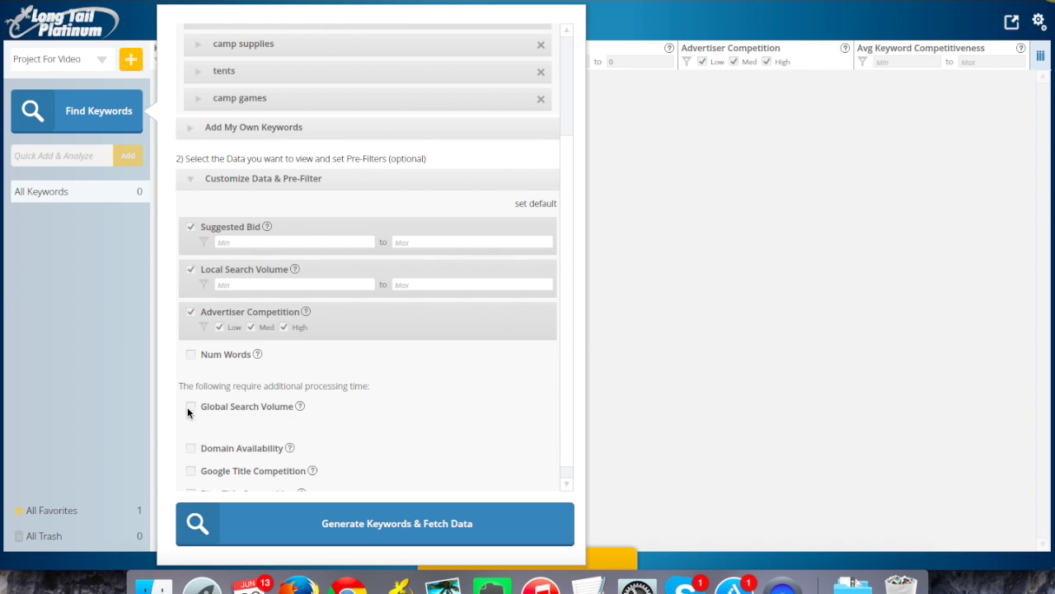
click(192, 428)
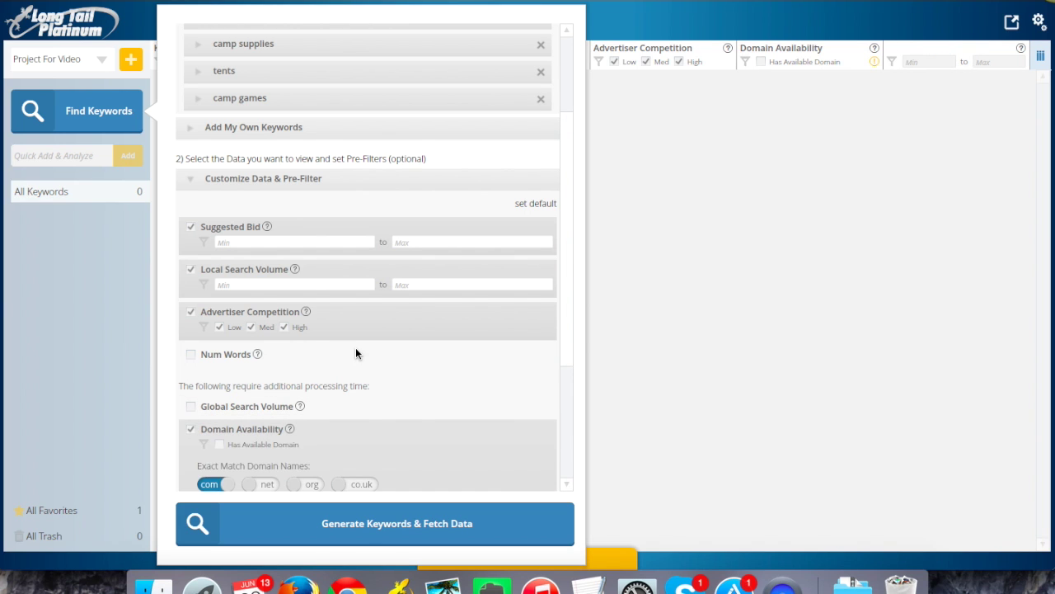
scroll(355, 347, down, 3)
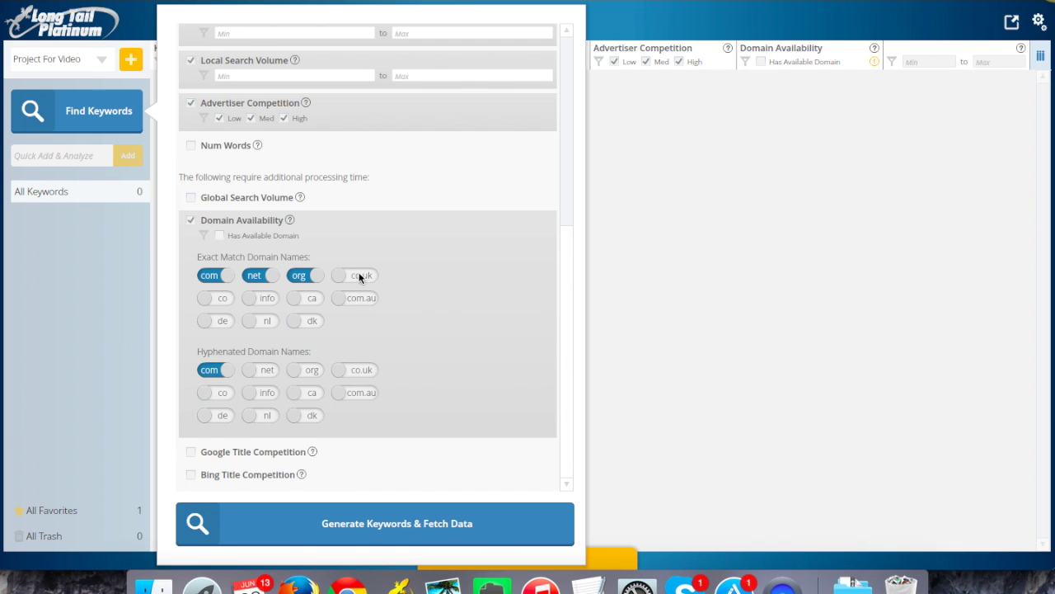
click(191, 220)
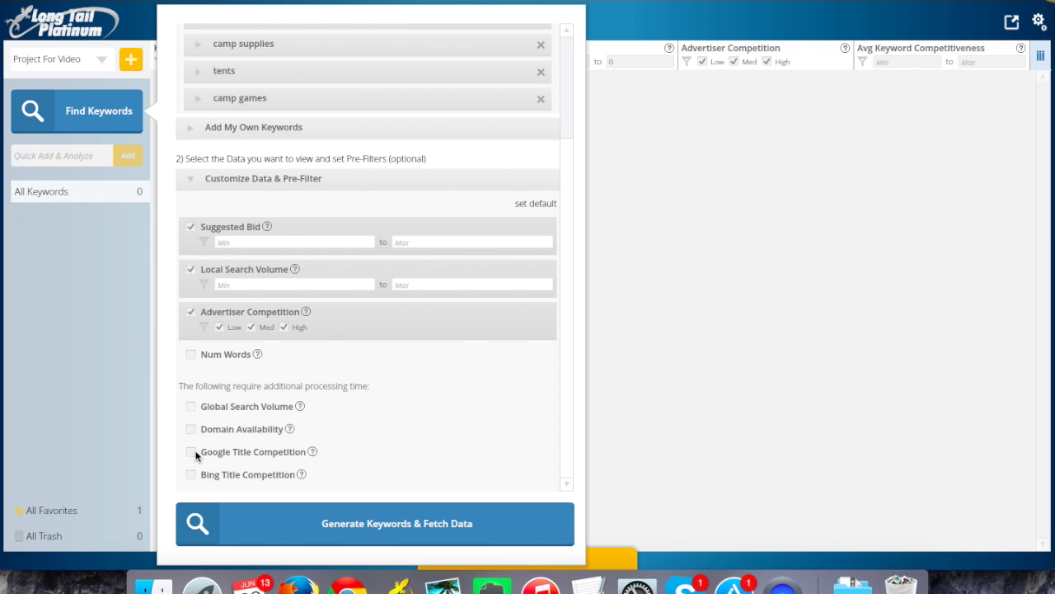
click(191, 451)
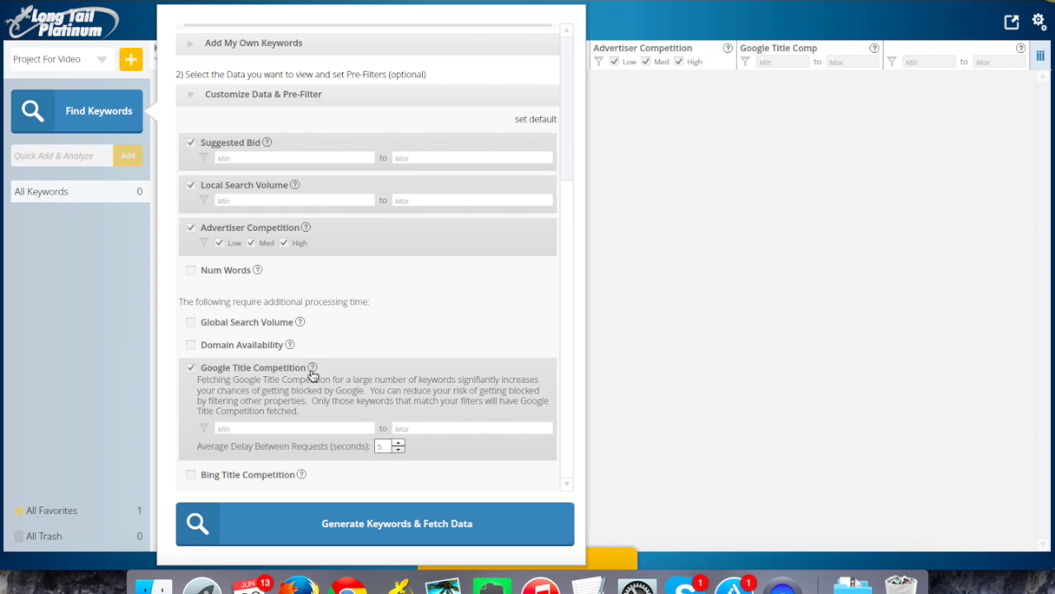
click(191, 366)
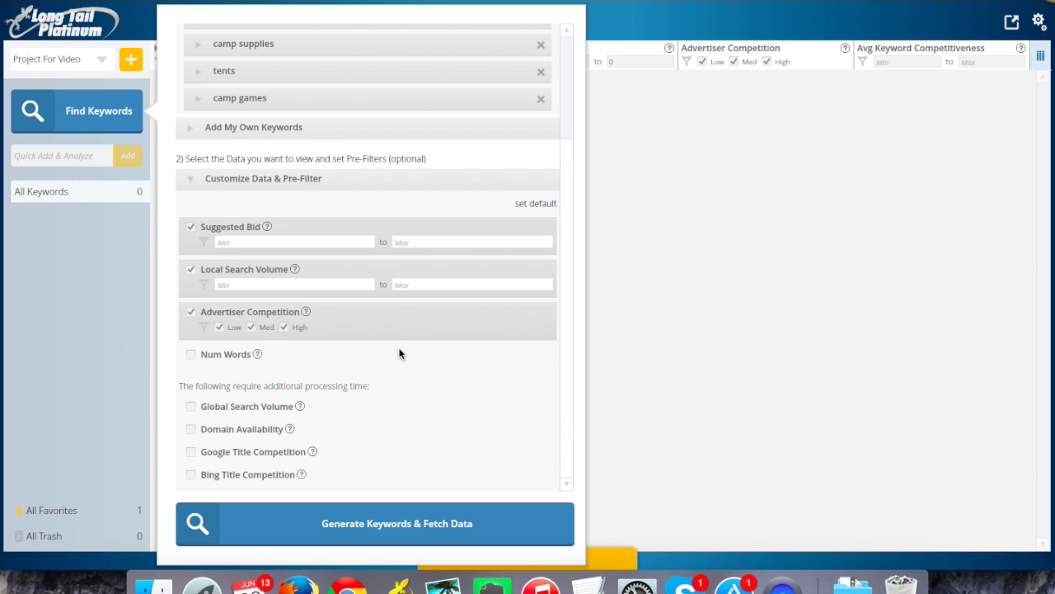
- Close the data customization options and generate the keywords with their data from the five seeds
click(219, 187)
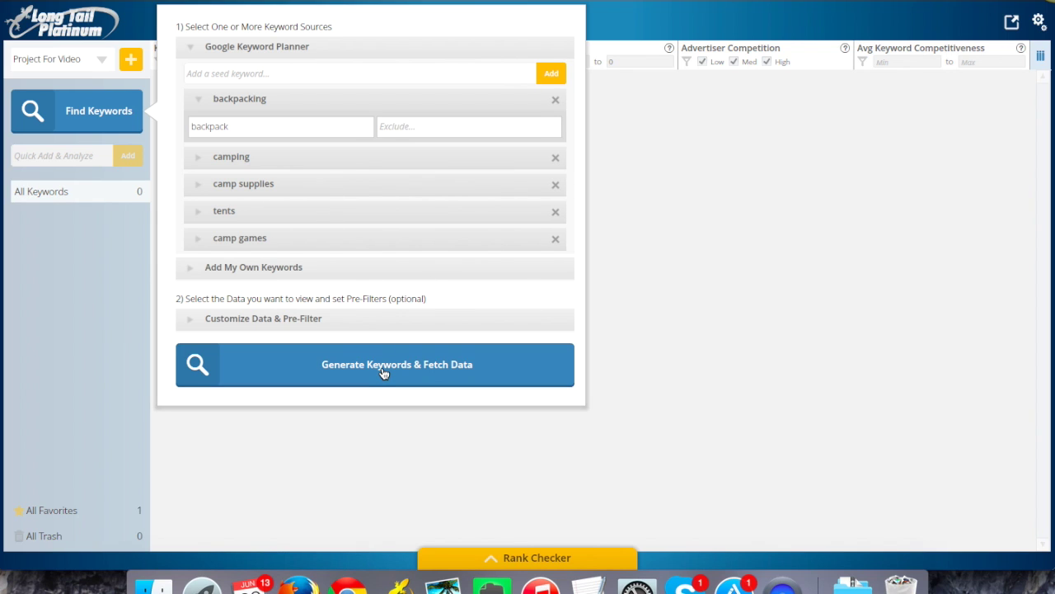
click(382, 372)
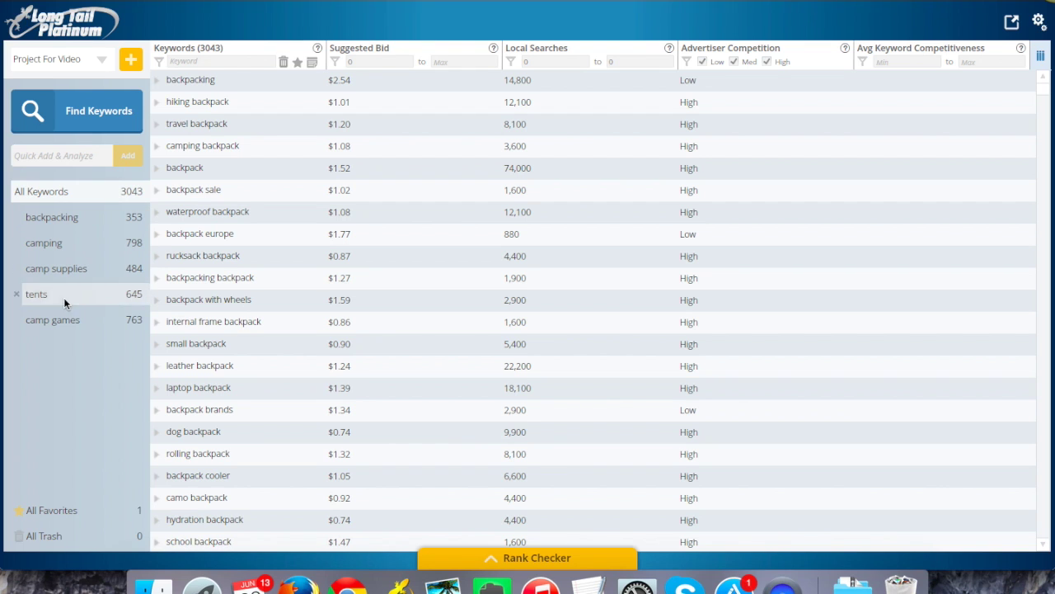
- Show the backpacking keyword group, return to all keywords and filter them by "hiking"
click(91, 220)
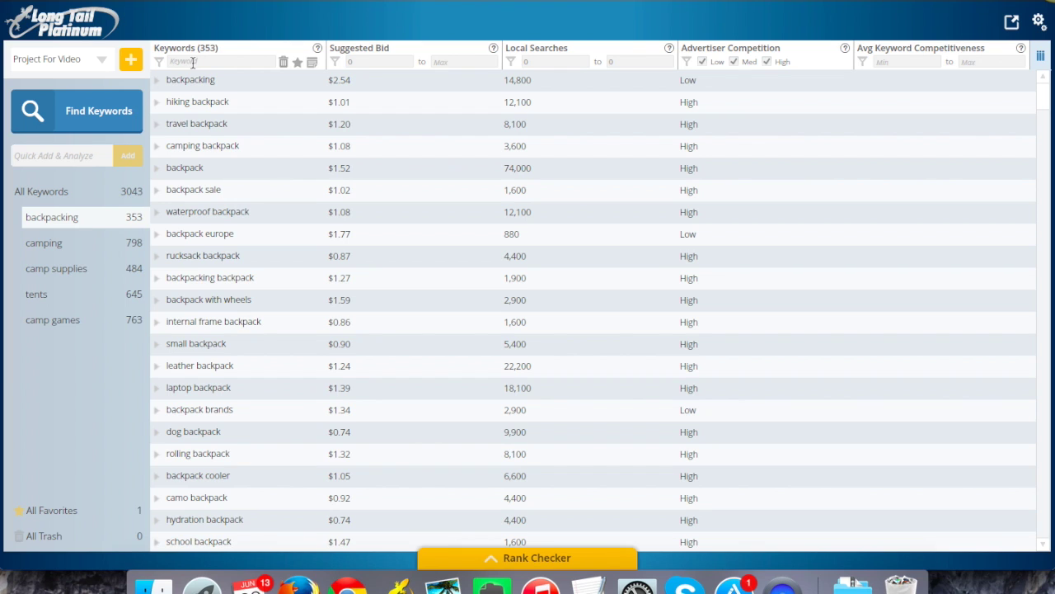
click(61, 197)
click(198, 62)
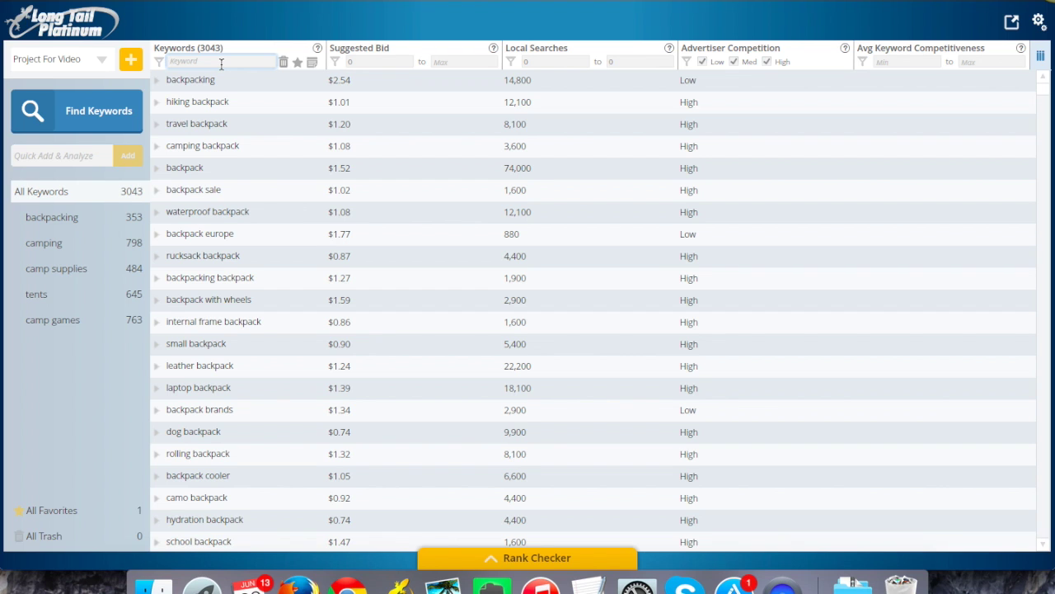
text(hiking)
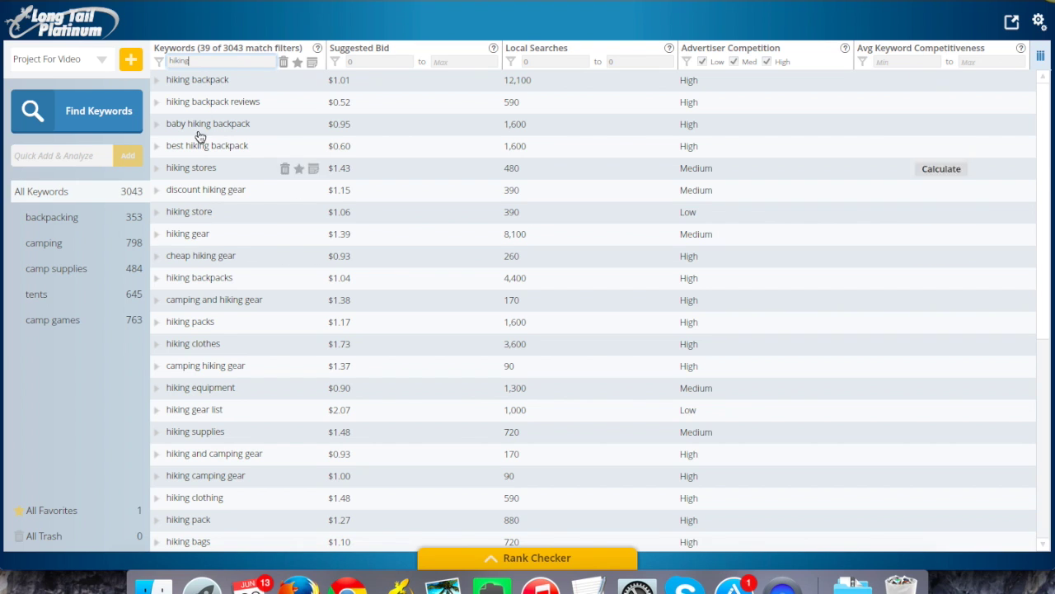
- Filter all keywords by "best" instead, and clear the keyword filter
key(BackSpace)
key(BackSpace)
key(BackSpace)
key(BackSpace)
key(BackSpace)
key(BackSpace)
text(best)
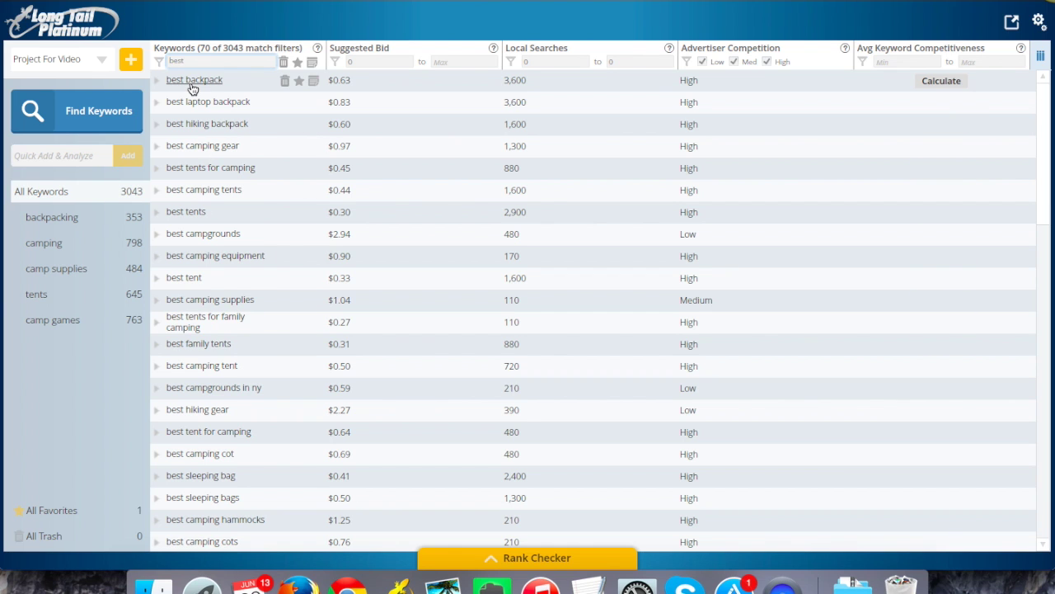
key(BackSpace)
key(BackSpace)
key(BackSpace)
key(BackSpace)
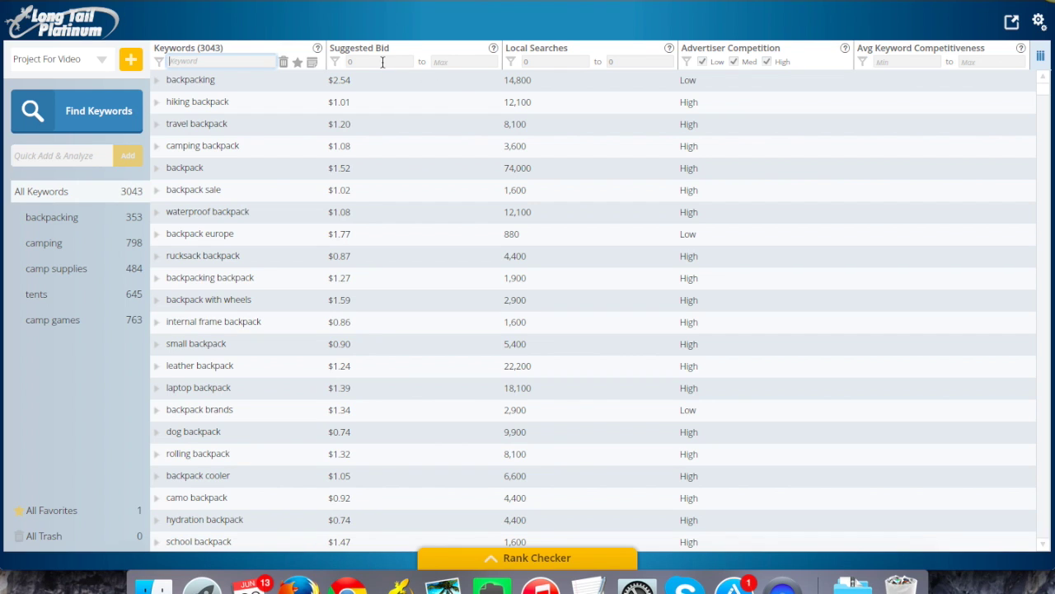
- Filter the keywords to a minimum of 1000 local searches, and clear that limit
click(536, 62)
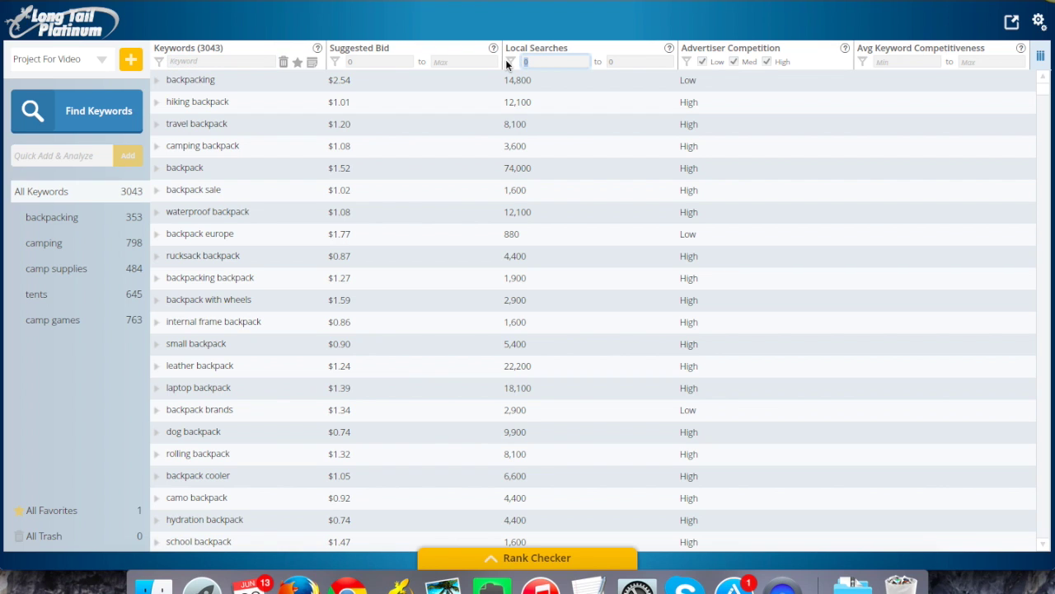
text(1000)
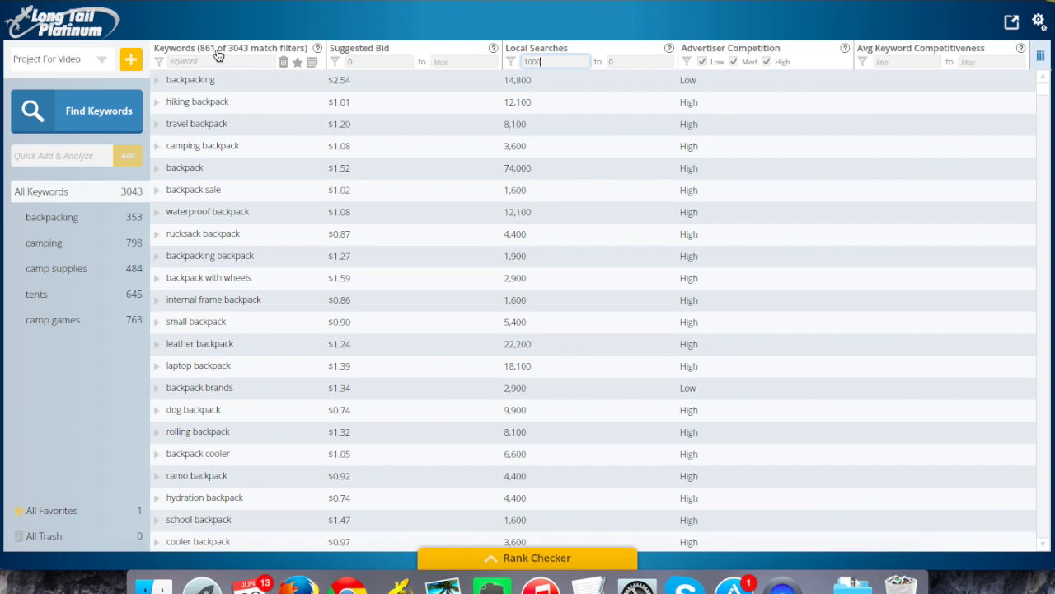
key(BackSpace)
key(BackSpace)
key(BackSpace)
key(BackSpace)
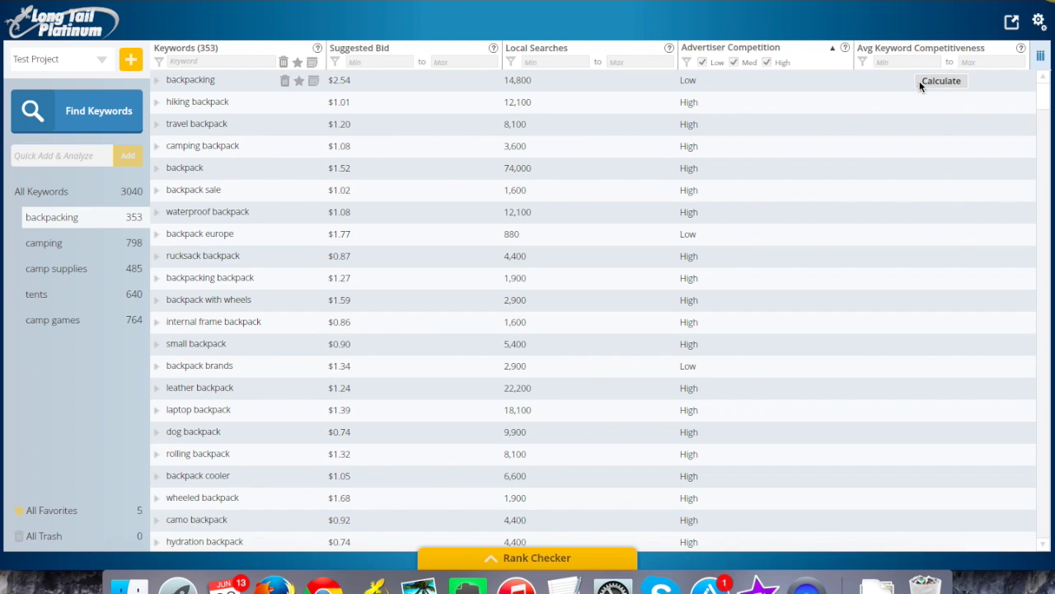
- Hide the Advertiser Competition column and show the Num Words column in the keyword table
click(1041, 56)
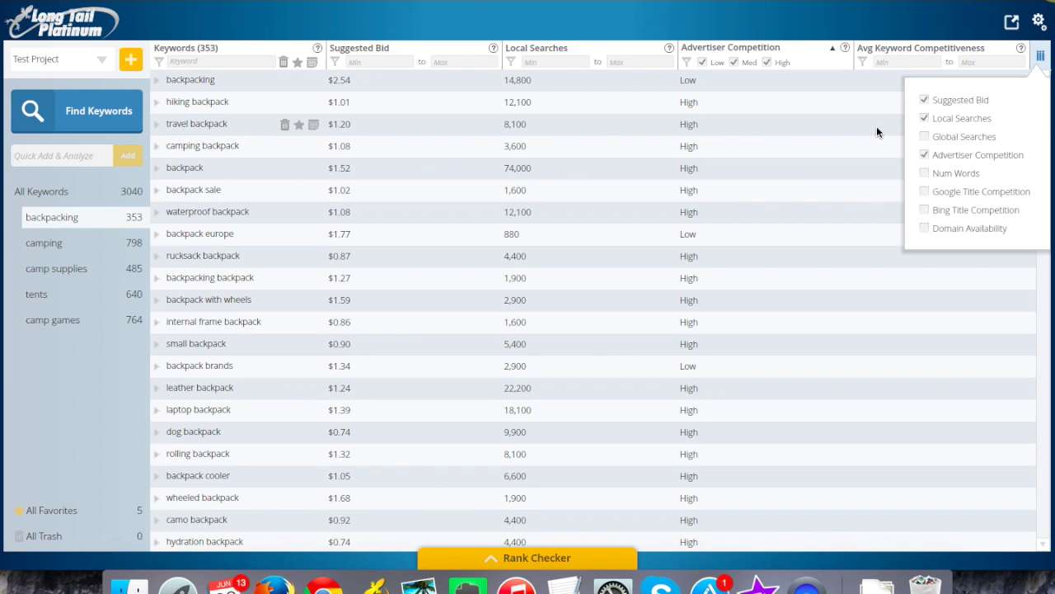
click(925, 154)
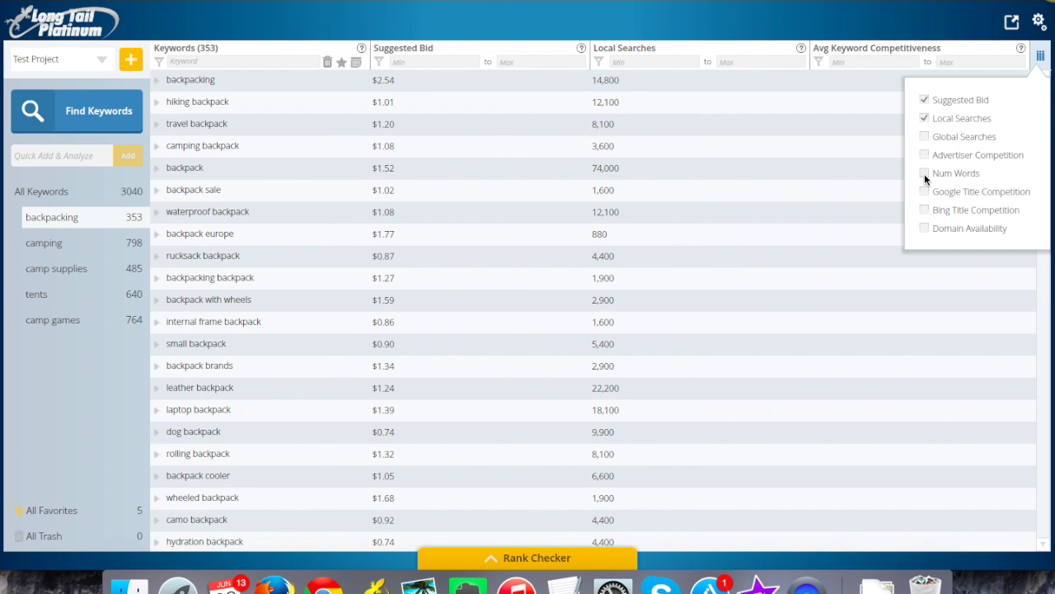
click(924, 172)
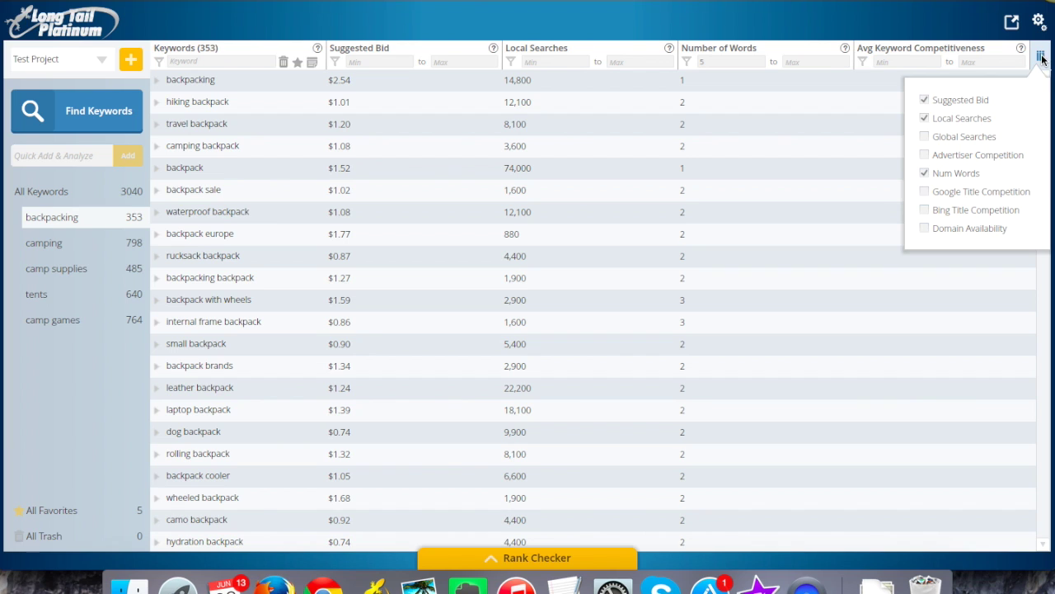
click(845, 112)
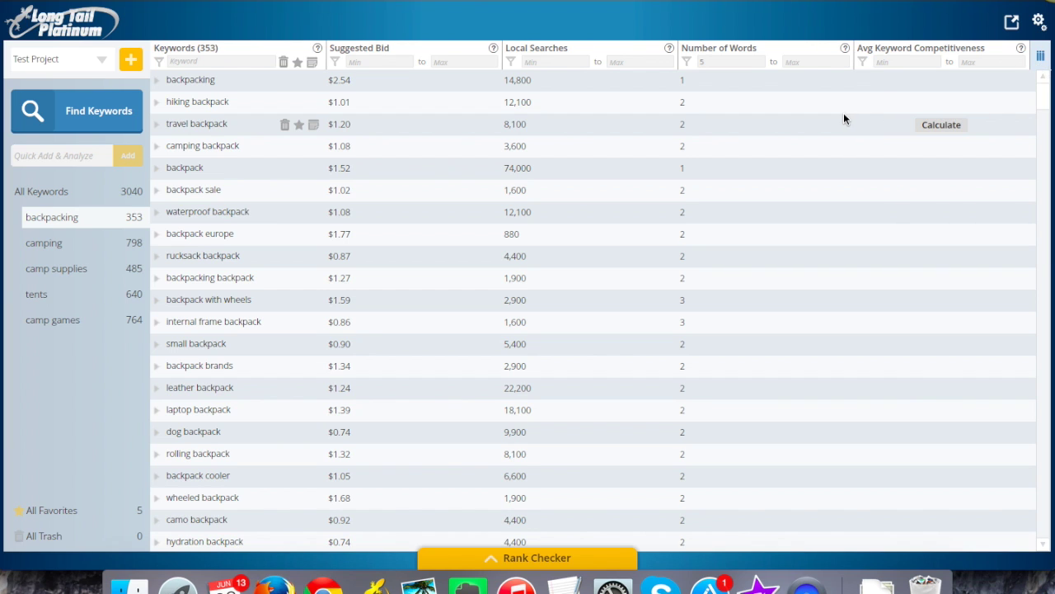
- Show all keywords in the project and filter them to a minimum of 5 words
click(728, 63)
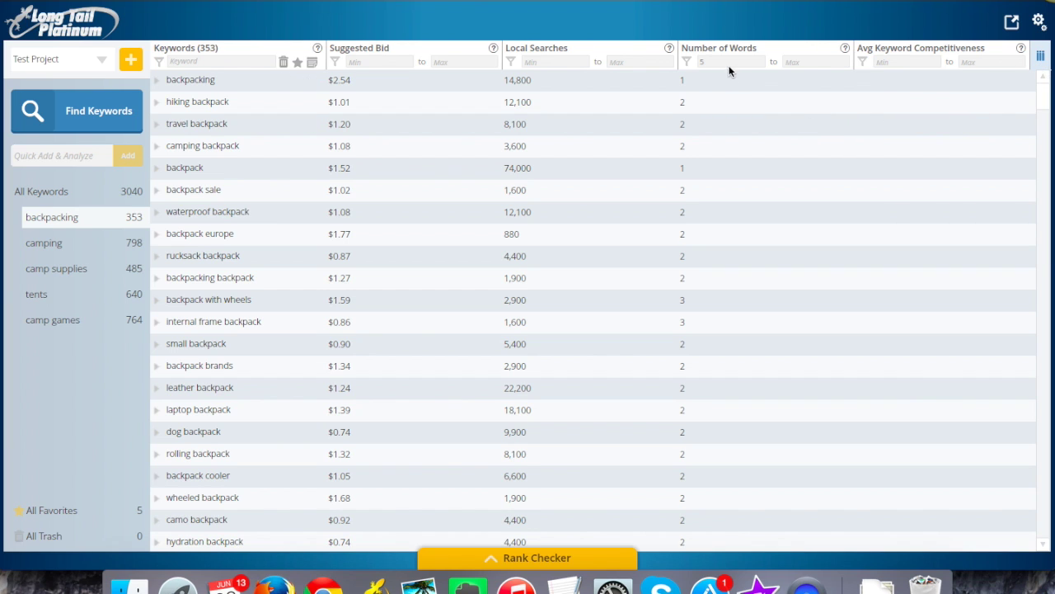
key(BackSpace)
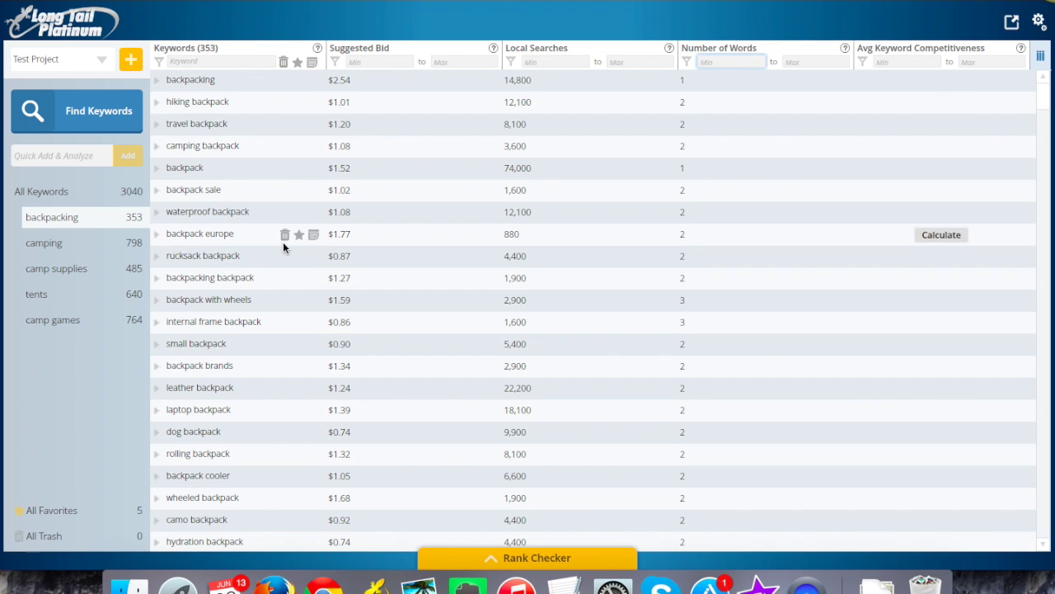
click(84, 198)
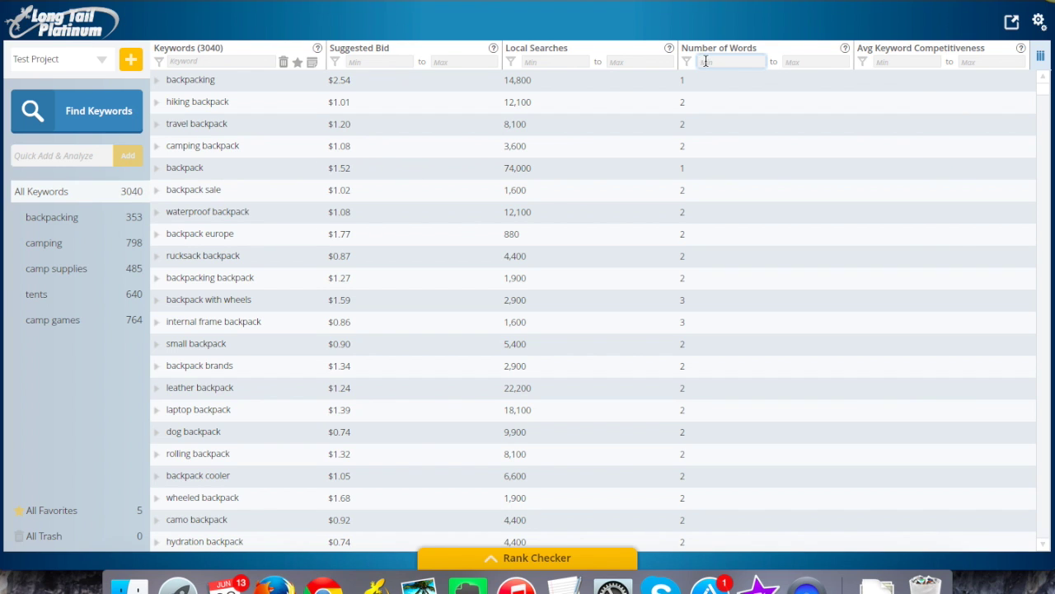
text(5)
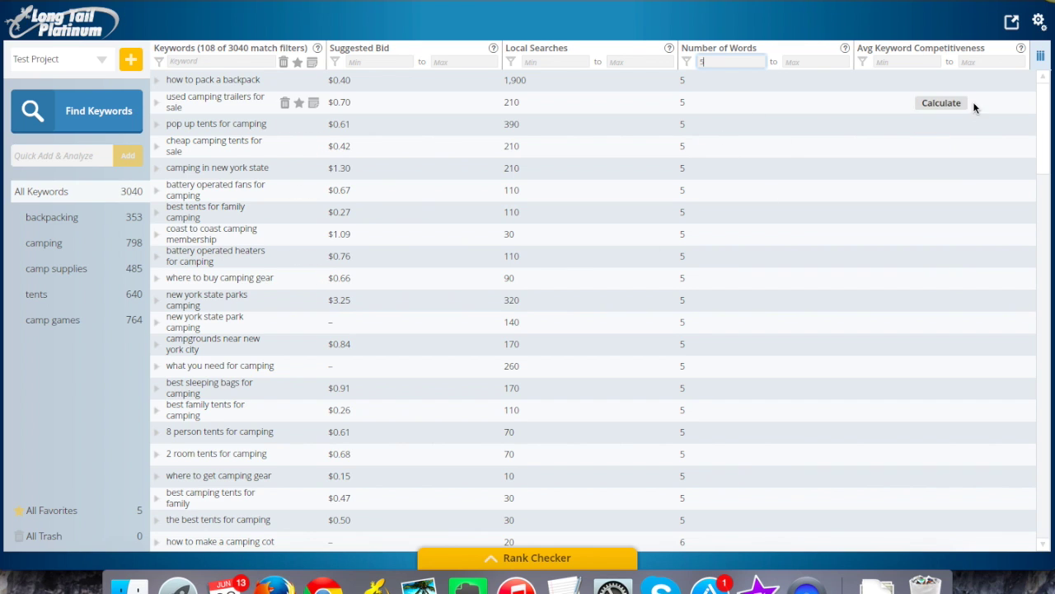
- Open the column display options for the keyword table
click(1042, 59)
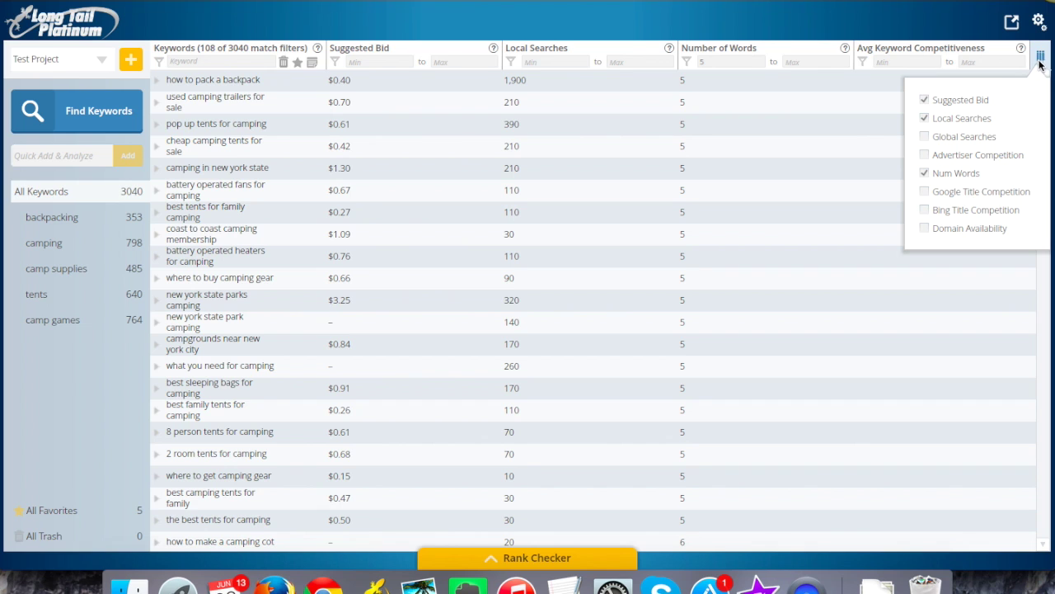
click(1041, 60)
click(1041, 59)
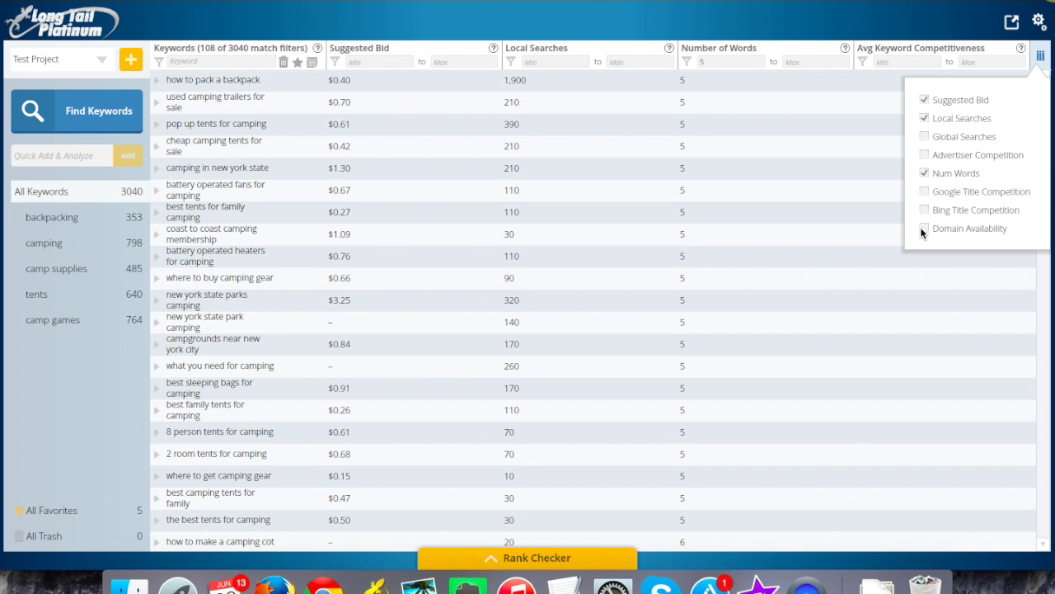